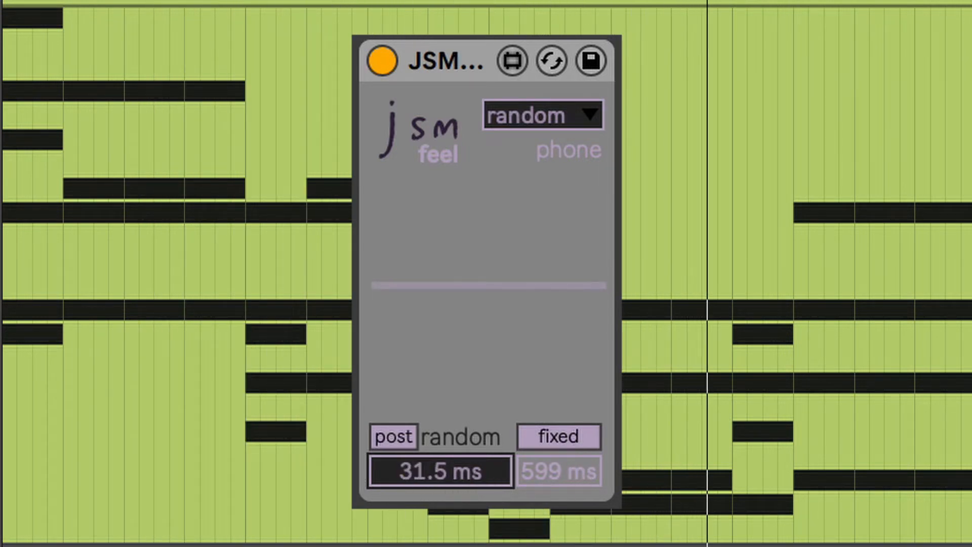
# Drag the random timing amount up in stages from about 30 ms to 500 ms.
pyautogui.moveTo(490, 494); pyautogui.dragTo(490, 486)
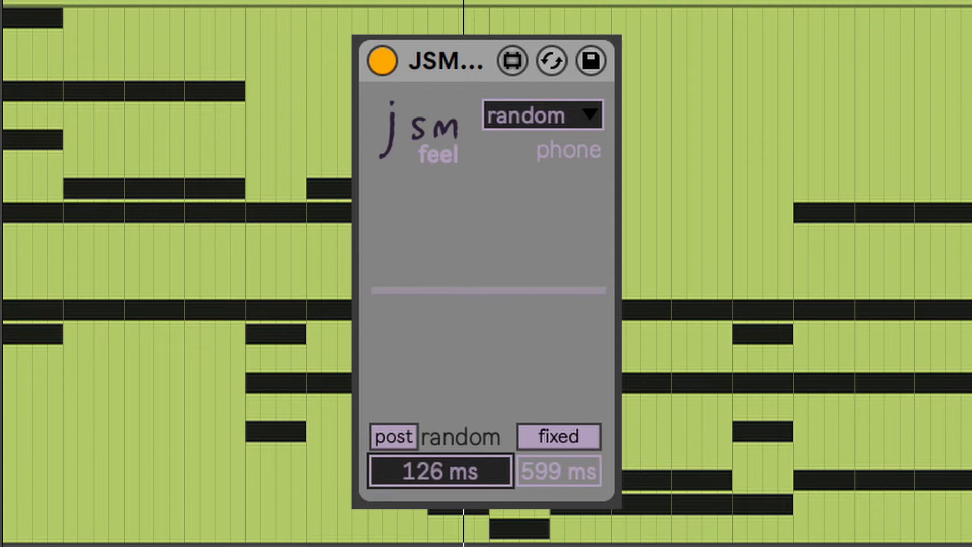
pyautogui.moveTo(490, 494); pyautogui.dragTo(491, 486)
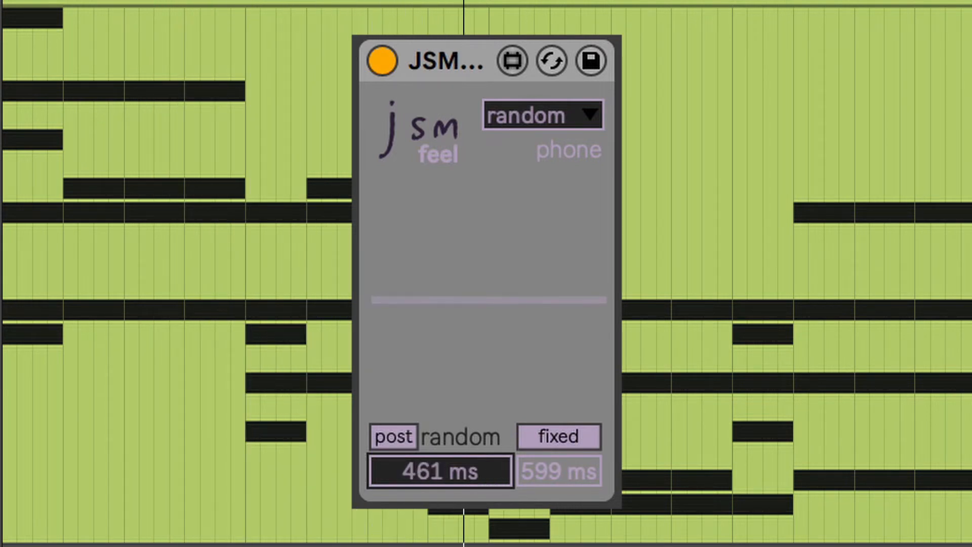
pyautogui.moveTo(490, 494)
pyautogui.mouseDown()
pyautogui.moveTo(491, 478)
pyautogui.moveTo(489, 516)
pyautogui.moveTo(440, 512)
pyautogui.mouseUp()
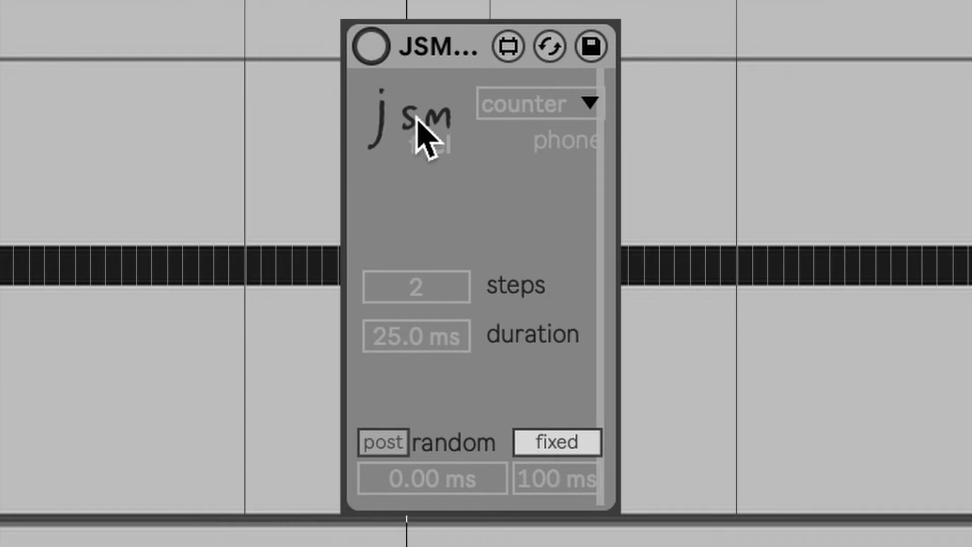
# Switch JSM feel on and bring the counter duration down to 14 ms after overshooting.
pyautogui.click(371, 46)
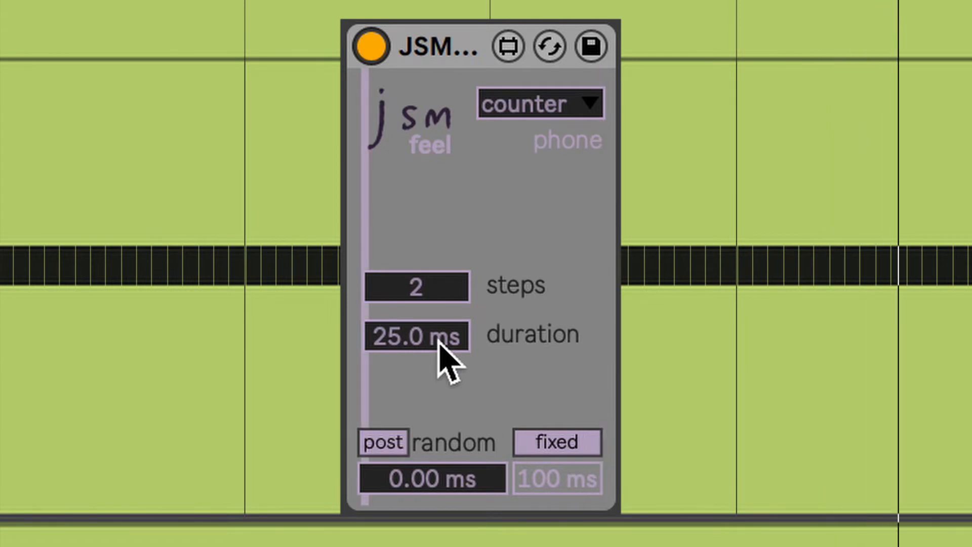
pyautogui.moveTo(437, 338); pyautogui.dragTo(437, 304)
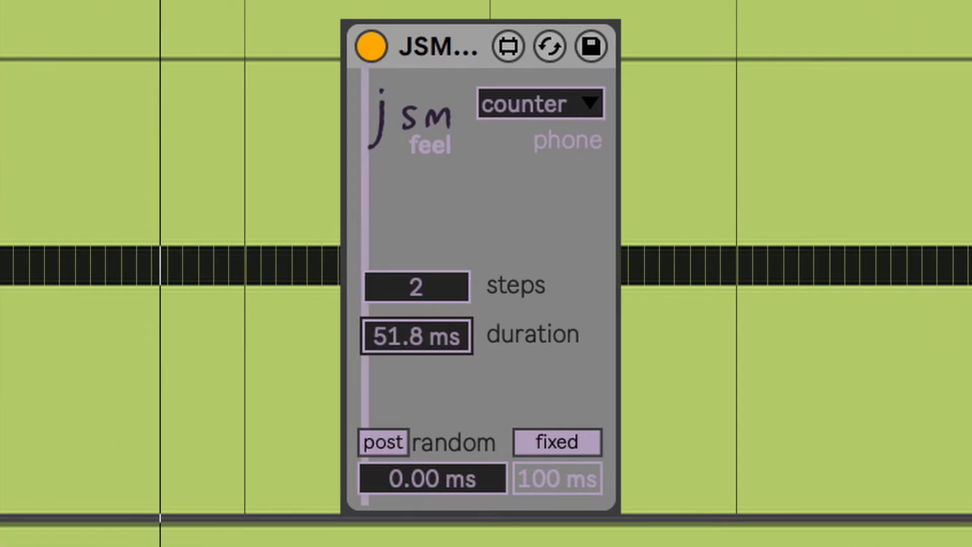
pyautogui.moveTo(416, 336); pyautogui.dragTo(416, 331)
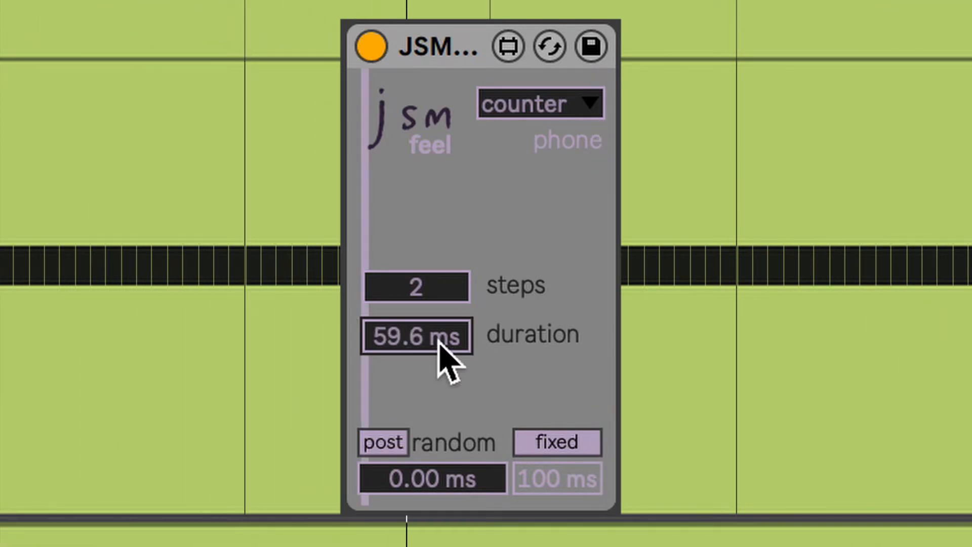
pyautogui.moveTo(434, 290); pyautogui.dragTo(434, 273)
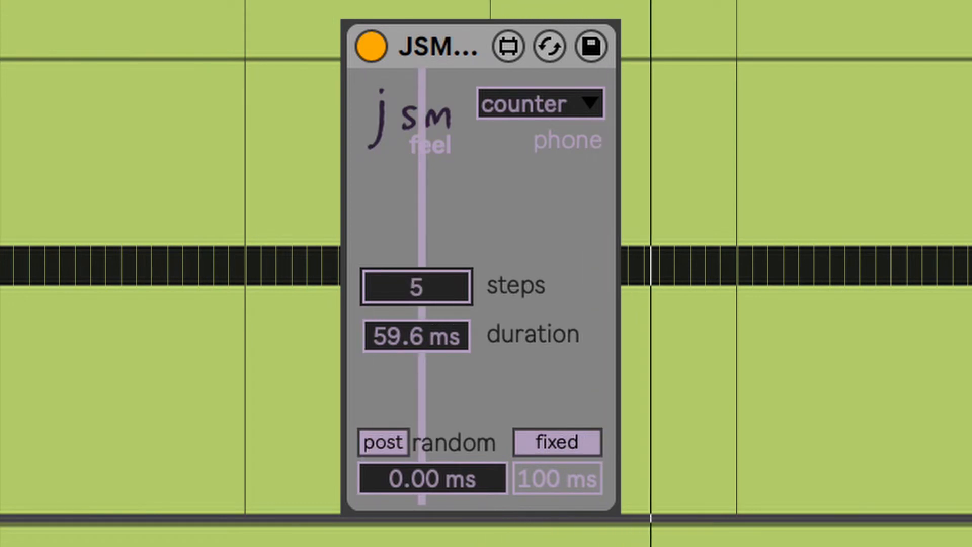
pyautogui.moveTo(438, 335); pyautogui.dragTo(438, 357)
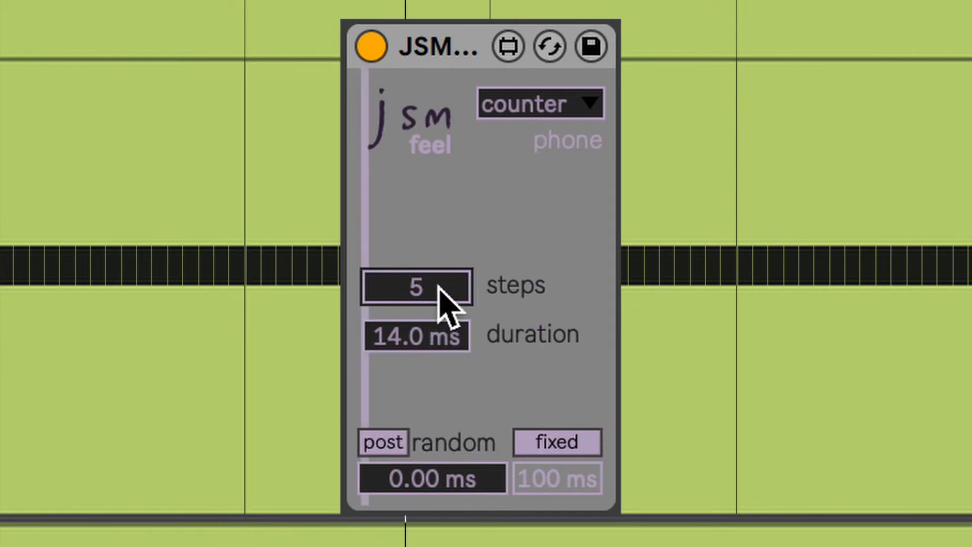
# Set the counter step count to 8, dragging to 11 then stepping down.
pyautogui.moveTo(435, 299); pyautogui.dragTo(439, 290)
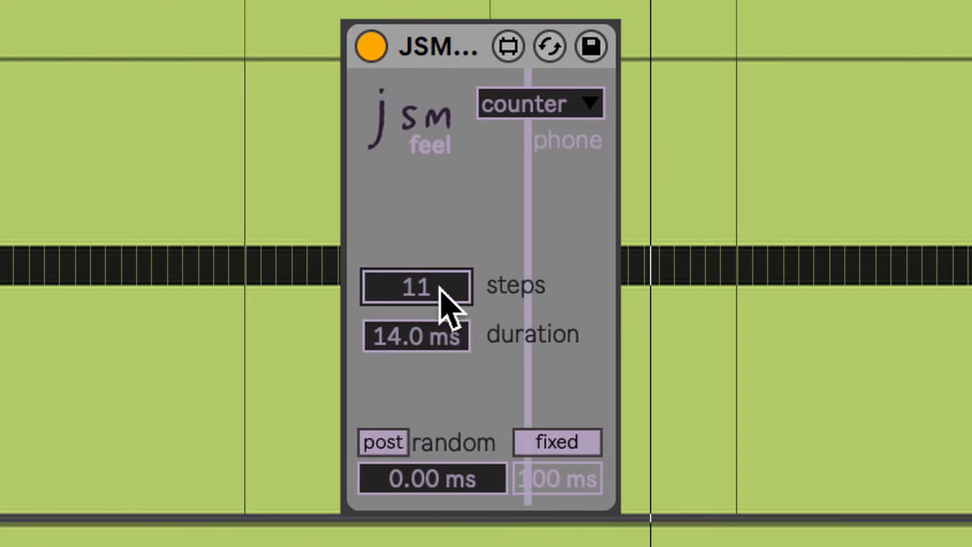
pyautogui.press('Down')
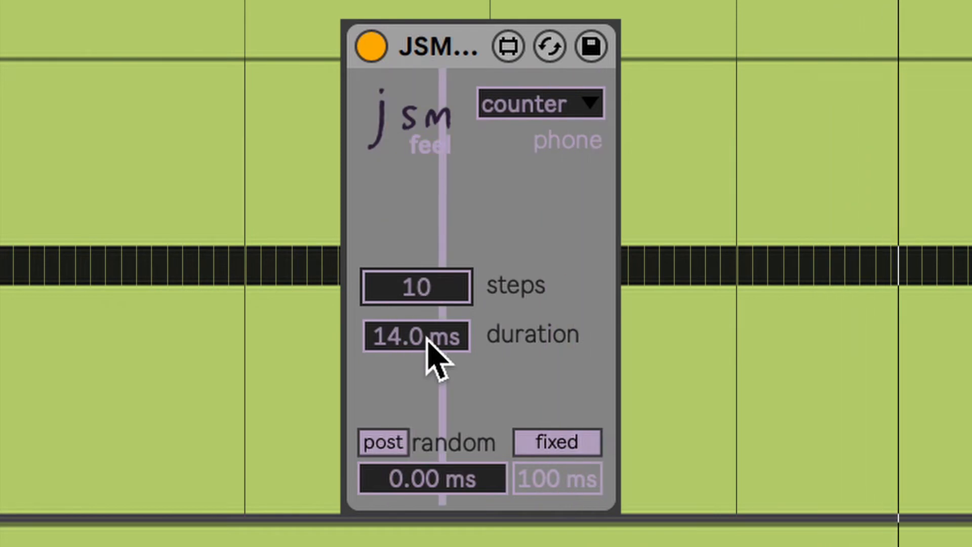
pyautogui.press('Down')
pyautogui.press('Down')
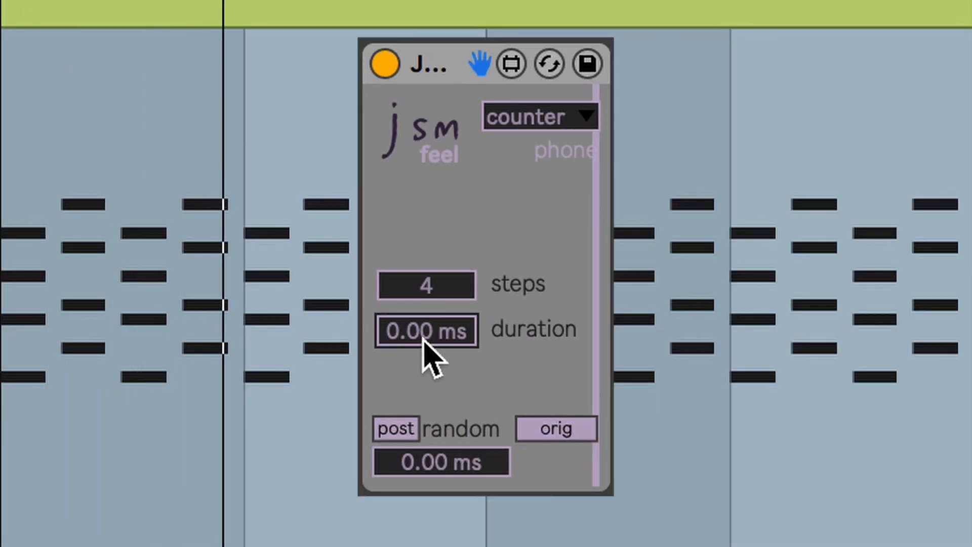
# Raise the duration, enter a 10 ms random amount and apply it pre instead of post.
pyautogui.moveTo(427, 338); pyautogui.dragTo(427, 320)
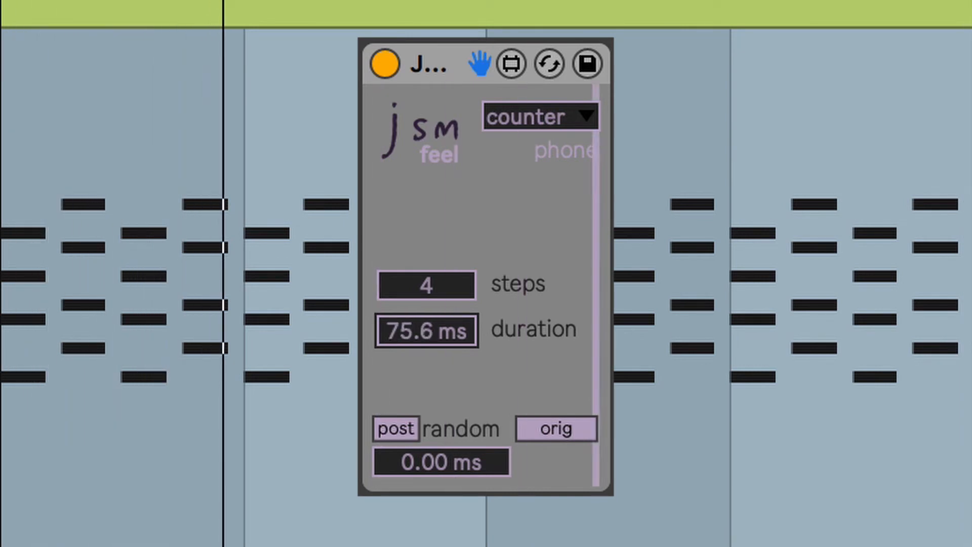
pyautogui.moveTo(441, 461); pyautogui.dragTo(441, 457)
pyautogui.doubleClick(440, 465)
pyautogui.write('10')
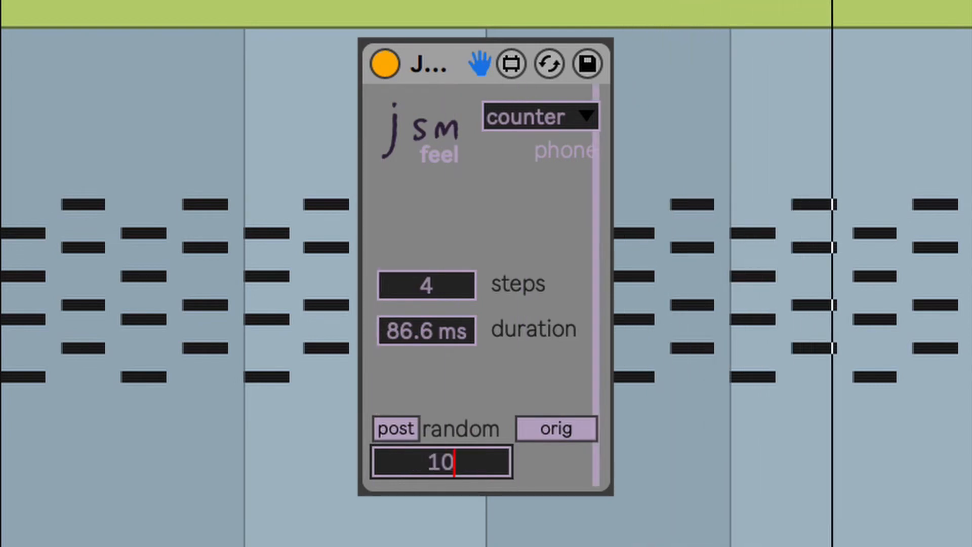
pyautogui.press('Return')
pyautogui.click(395, 429)
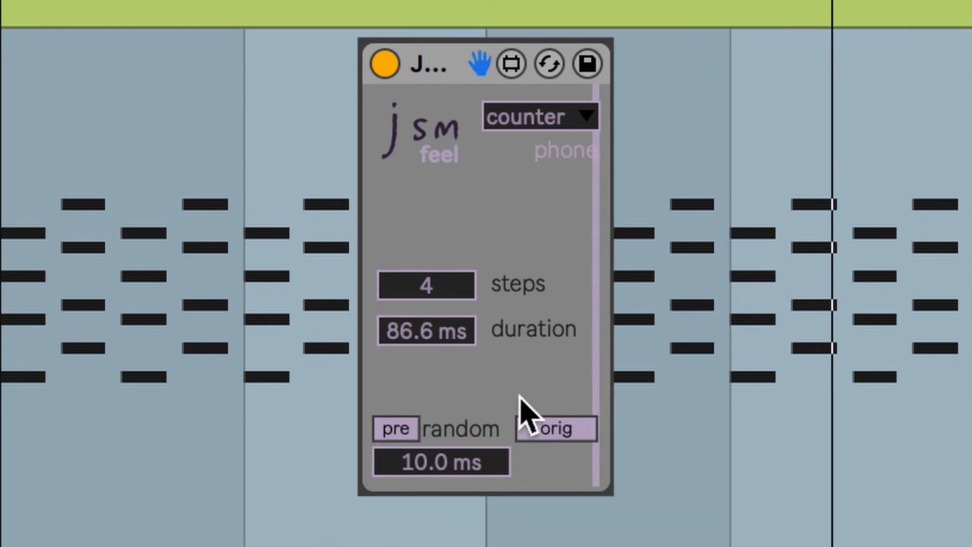
# Bring the counter duration back down to about 72.4 ms.
pyautogui.moveTo(429, 330)
pyautogui.mouseDown()
pyautogui.moveTo(429, 357)
pyautogui.moveTo(454, 353)
pyautogui.mouseUp()
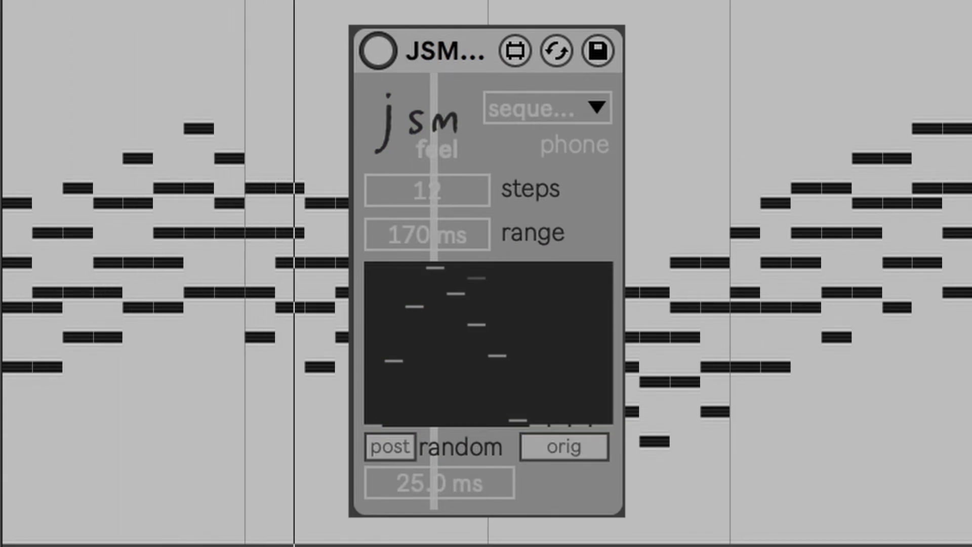
# Re-enable JSM feel in sequencer mode with 12 steps, 170 ms range and 25 ms random.
pyautogui.click(378, 51)
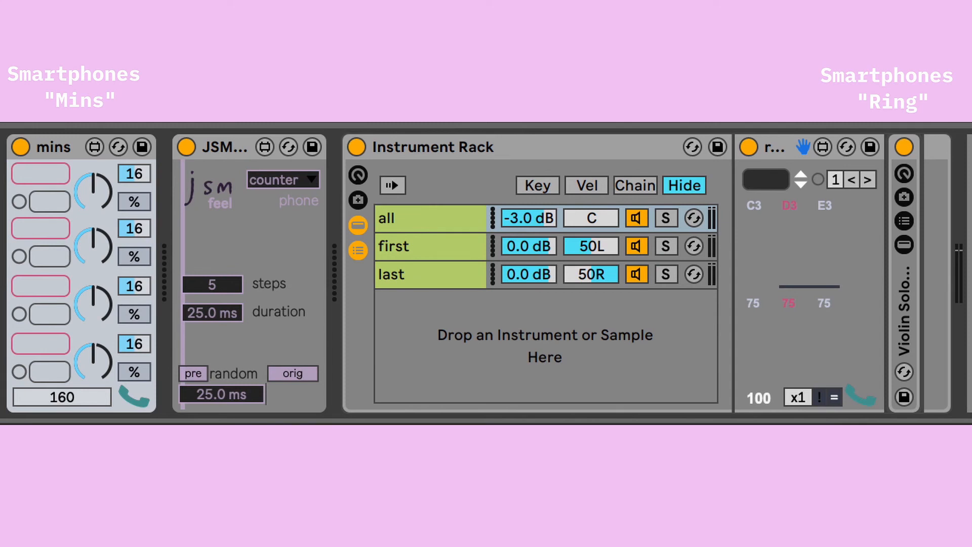
# Show the phone send routing, name the first mins output rec and enable it.
pyautogui.click(295, 206)
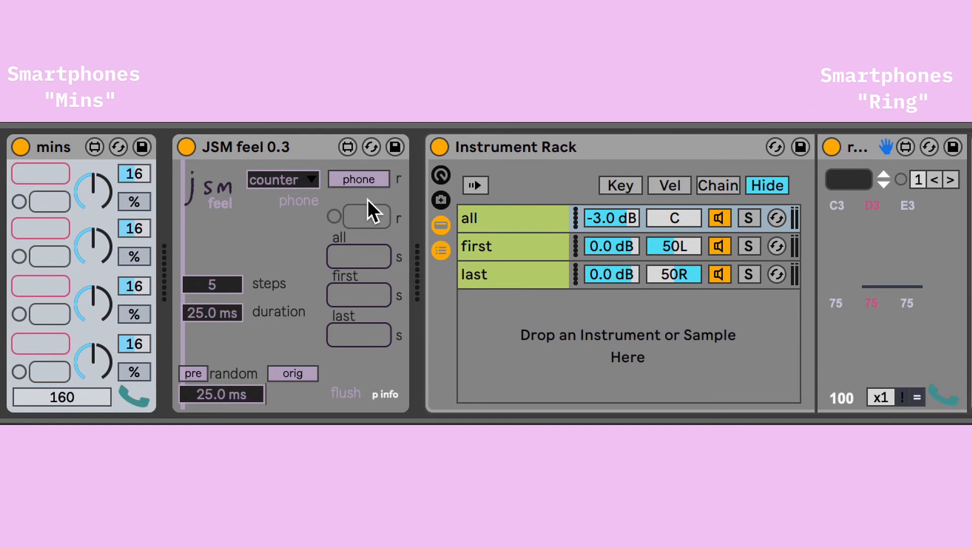
pyautogui.write('rec')
pyautogui.click(41, 175)
pyautogui.write('r')
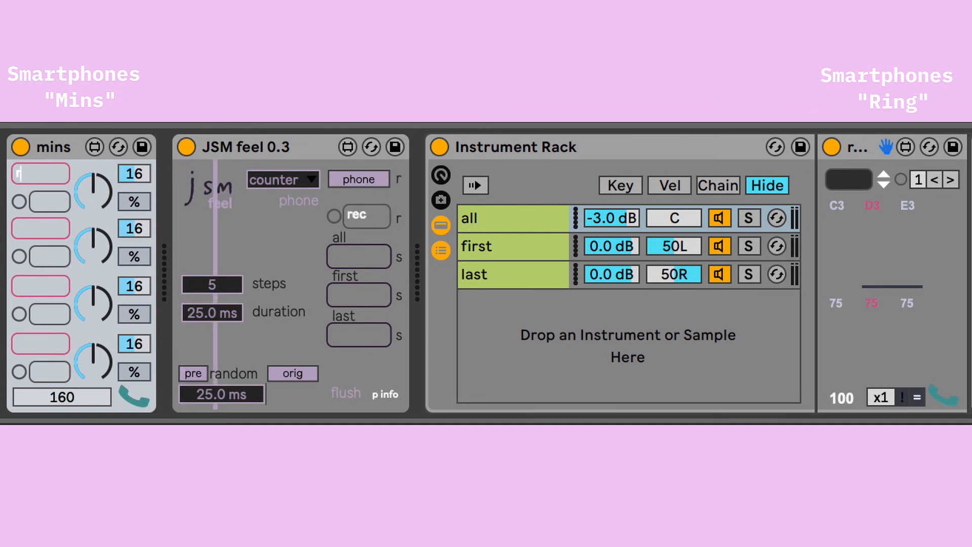
pyautogui.click(21, 205)
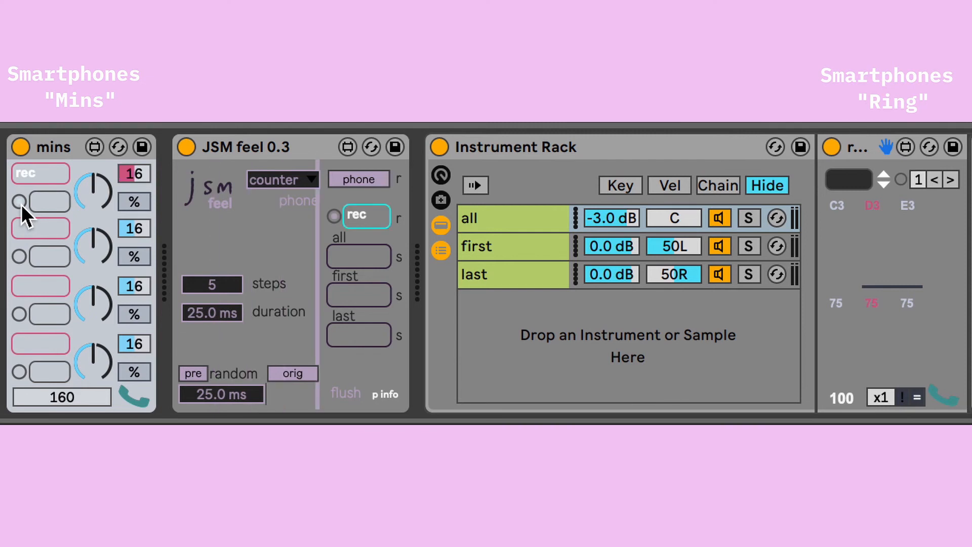
# Name the JSM feel sends all and first, select their chains and set Ring to receive first.
pyautogui.click(360, 257)
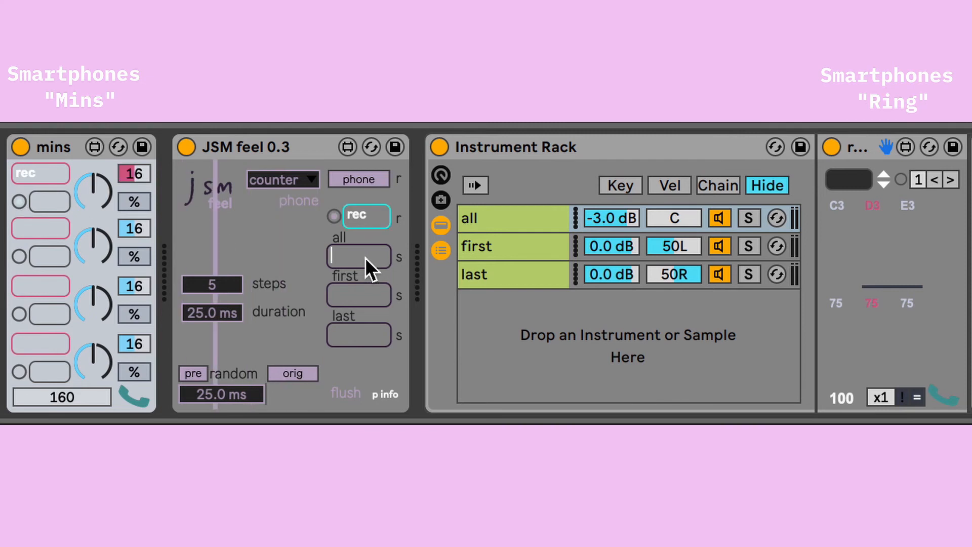
pyautogui.write('all')
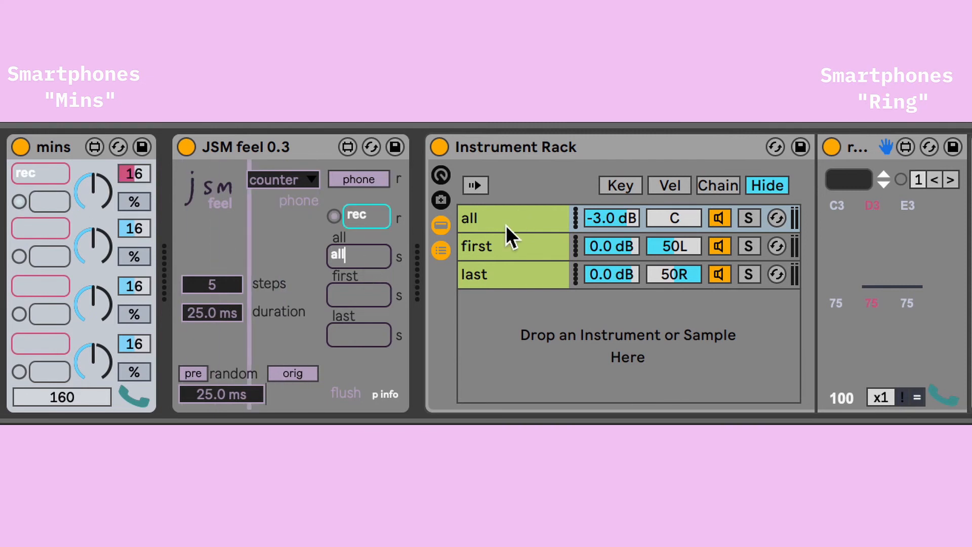
pyautogui.click(505, 220)
pyautogui.click(850, 179)
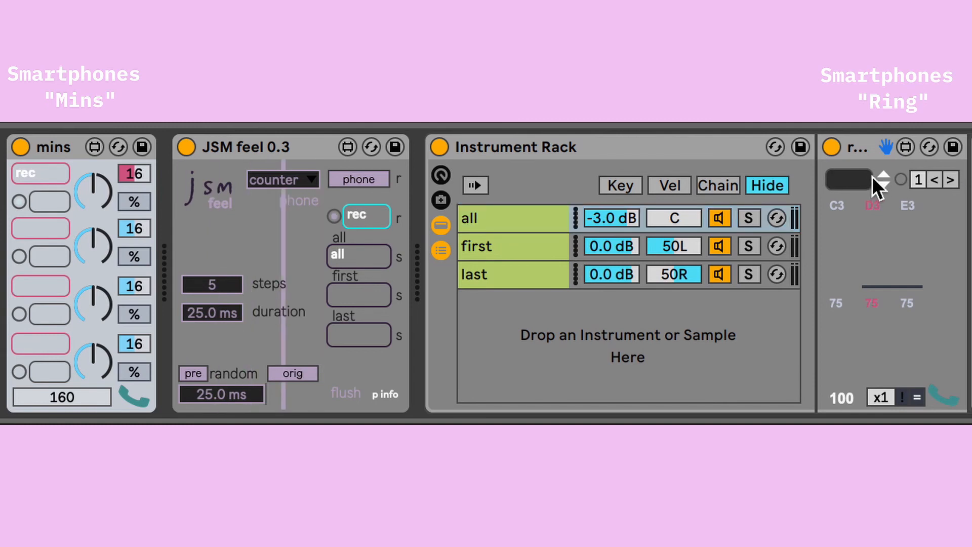
pyautogui.write('all')
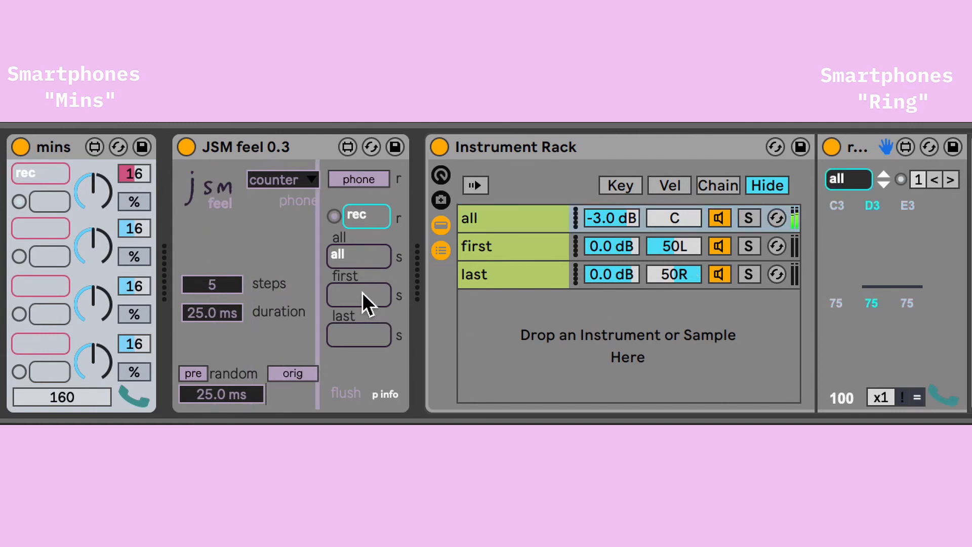
pyautogui.click(362, 292)
pyautogui.write('first')
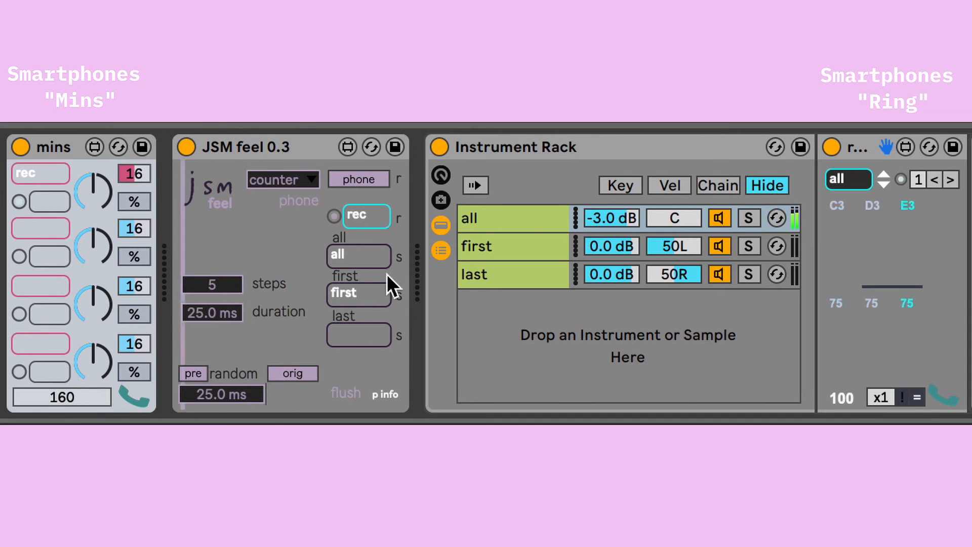
pyautogui.click(473, 244)
pyautogui.click(848, 180)
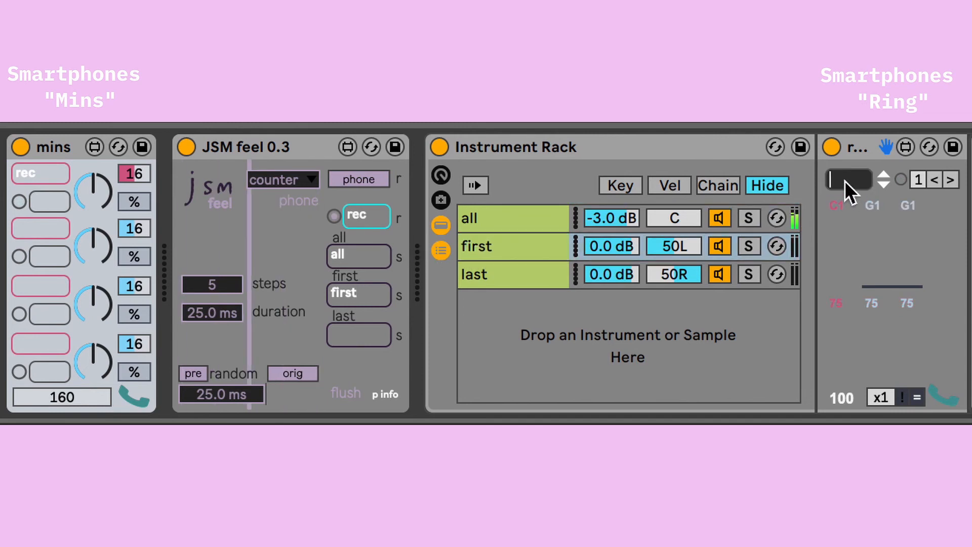
pyautogui.write('first')
# Name the third JSM feel send last, select its chain and have Ring receive last.
pyautogui.press('Return')
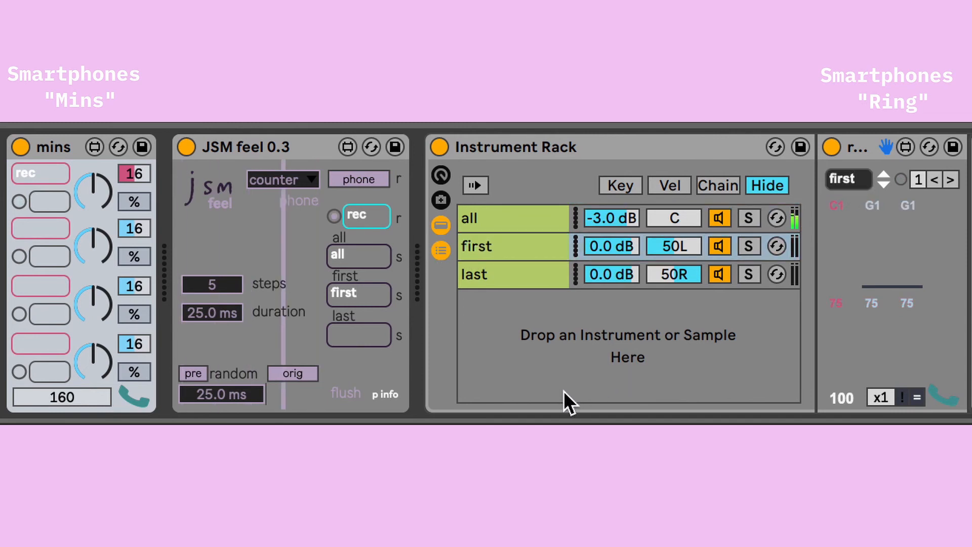
pyautogui.click(564, 245)
pyautogui.click(368, 336)
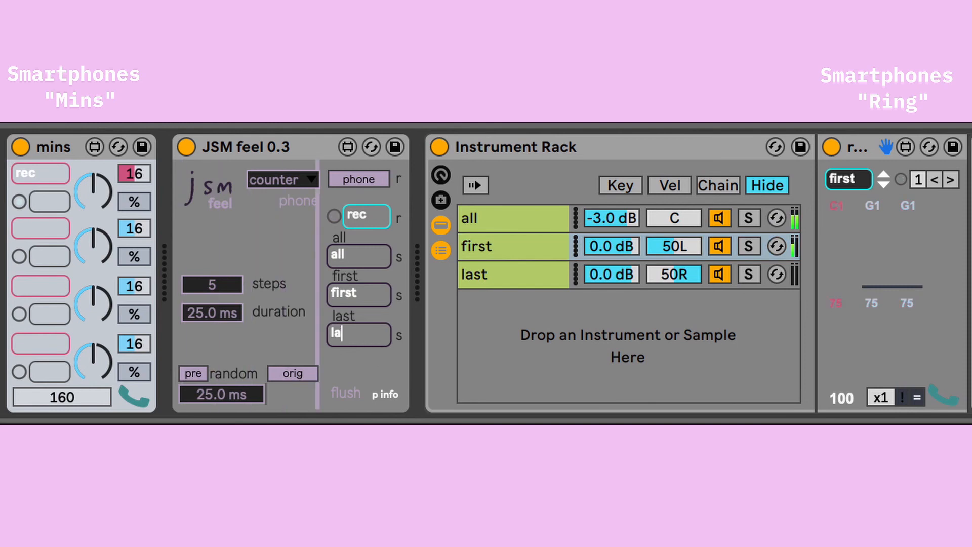
pyautogui.write('last')
pyautogui.press('Return')
pyautogui.click(516, 275)
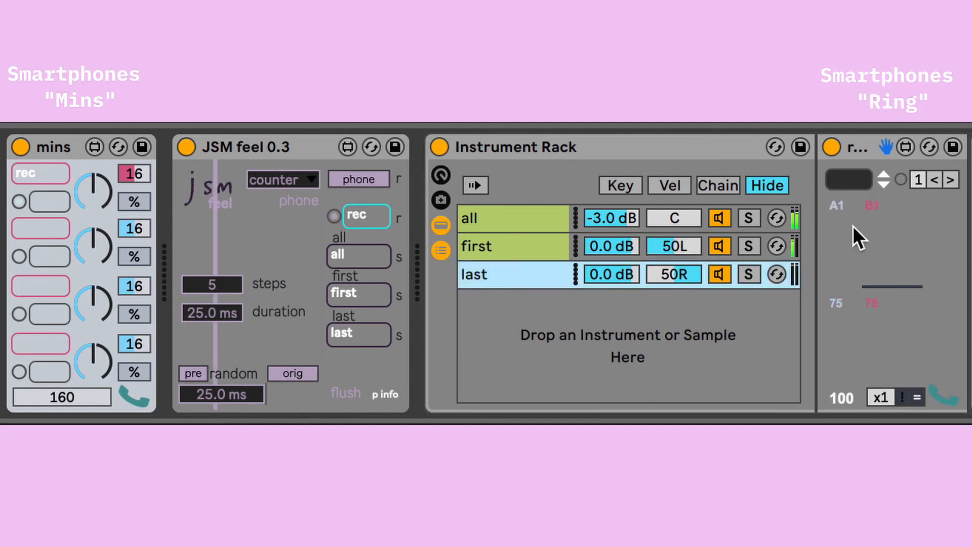
pyautogui.click(848, 180)
pyautogui.write('last')
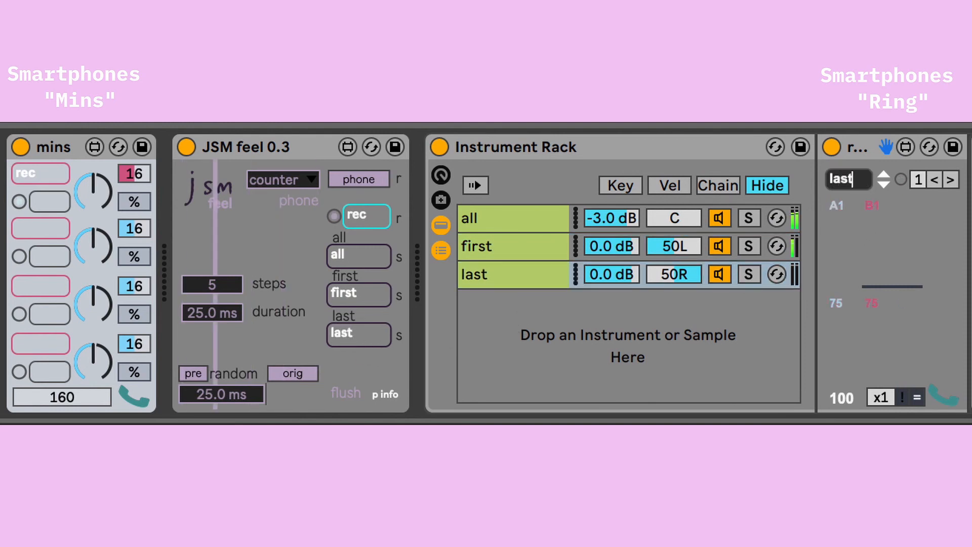
pyautogui.press('Return')
# Cut counter steps to 2, random to 0 ms and duration to about 7.68 ms.
pyautogui.click(221, 285)
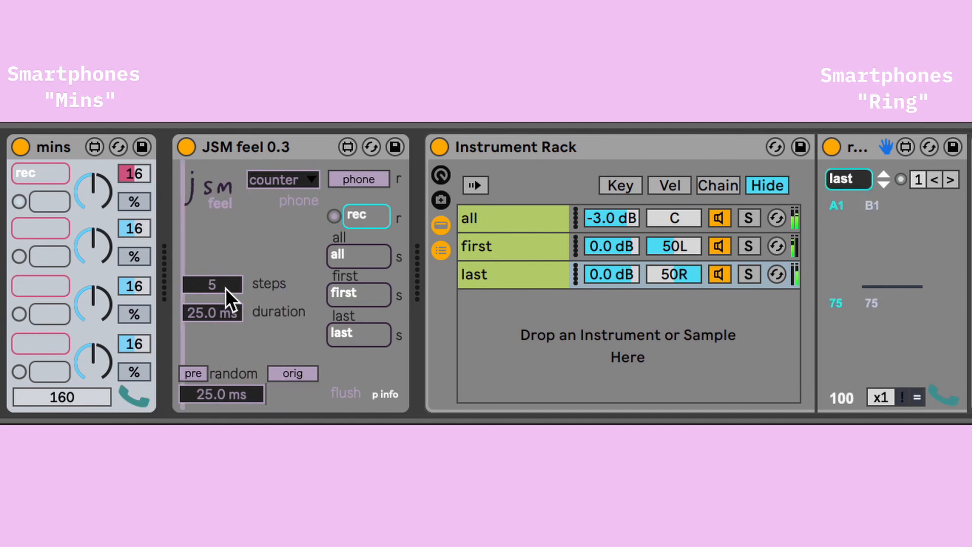
pyautogui.write('4')
pyautogui.press('Return')
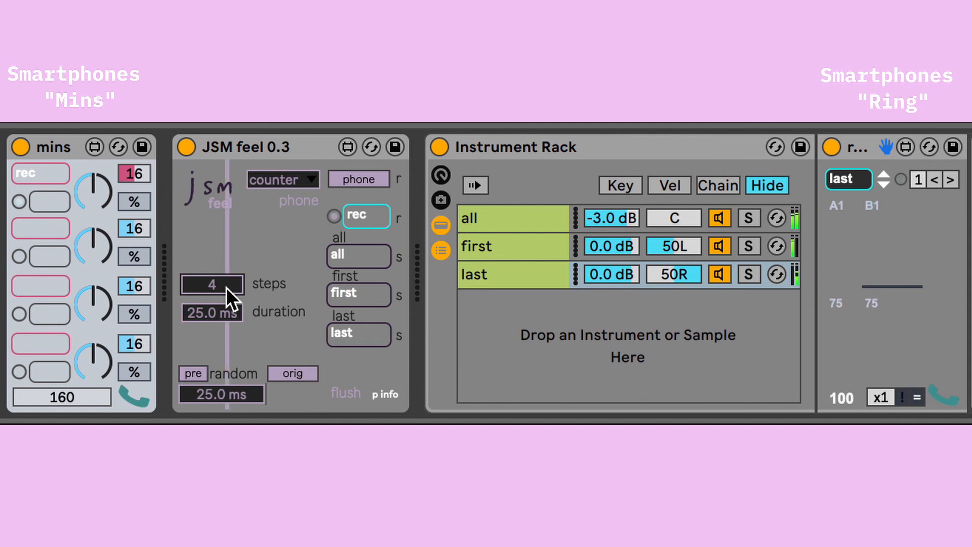
pyautogui.write('3')
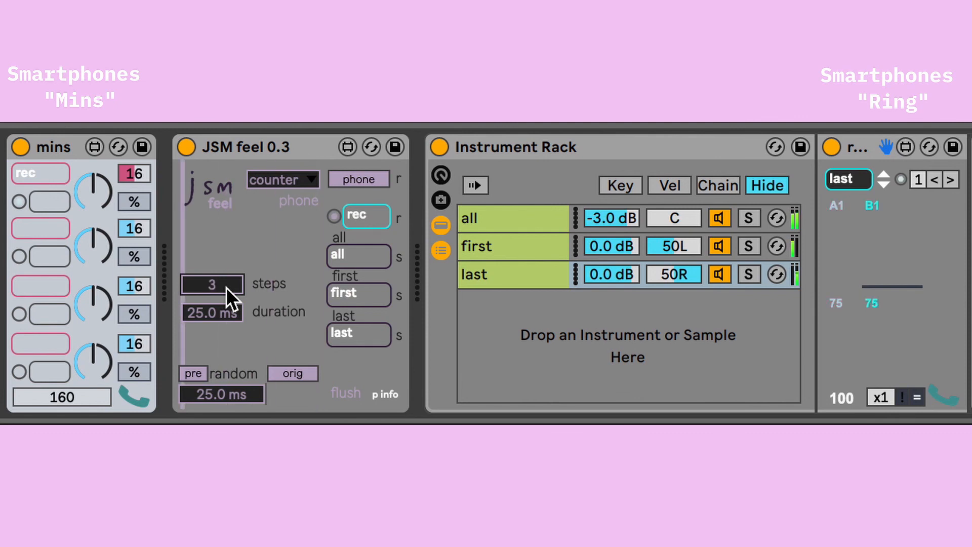
pyautogui.press('Return')
pyautogui.write('2')
pyautogui.press('Return')
pyautogui.click(222, 394)
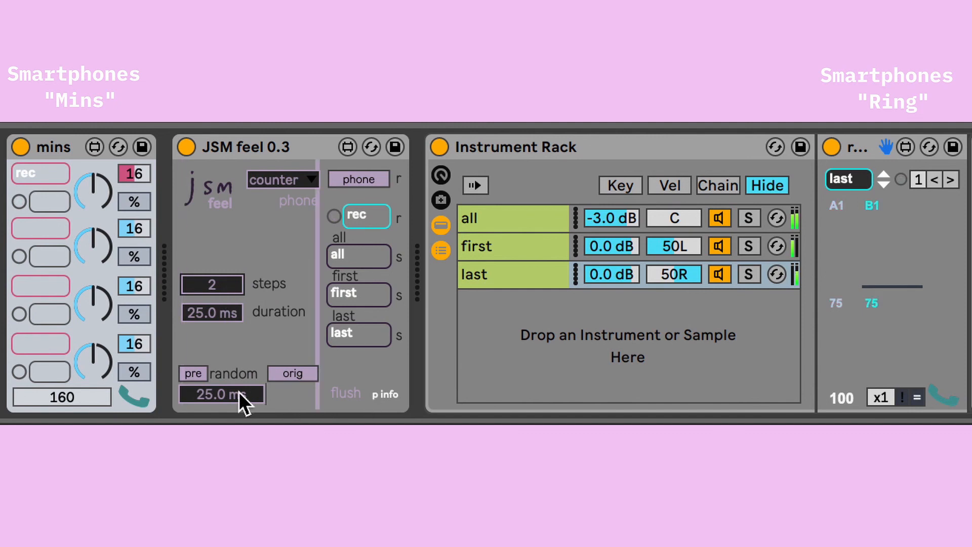
pyautogui.write('0')
pyautogui.press('Return')
pyautogui.moveTo(213, 312); pyautogui.dragTo(224, 288)
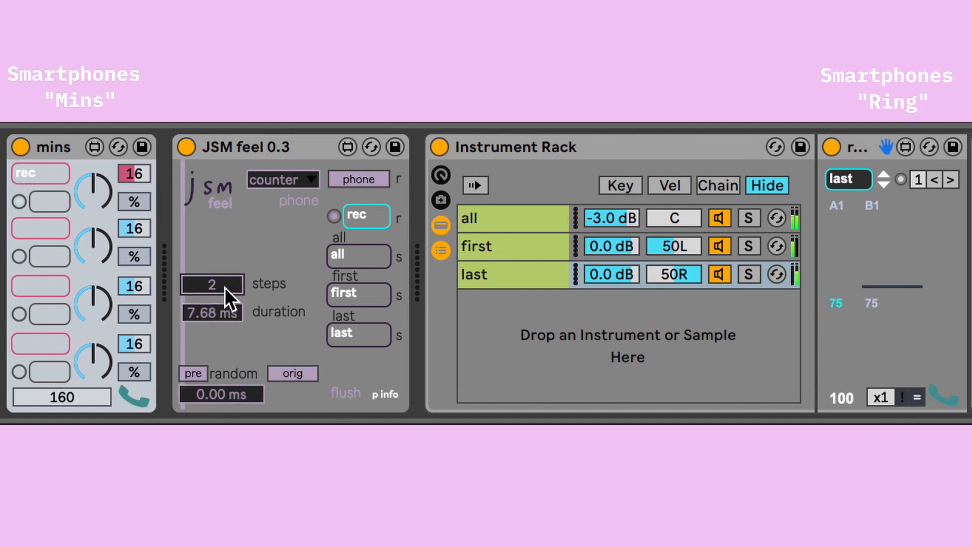